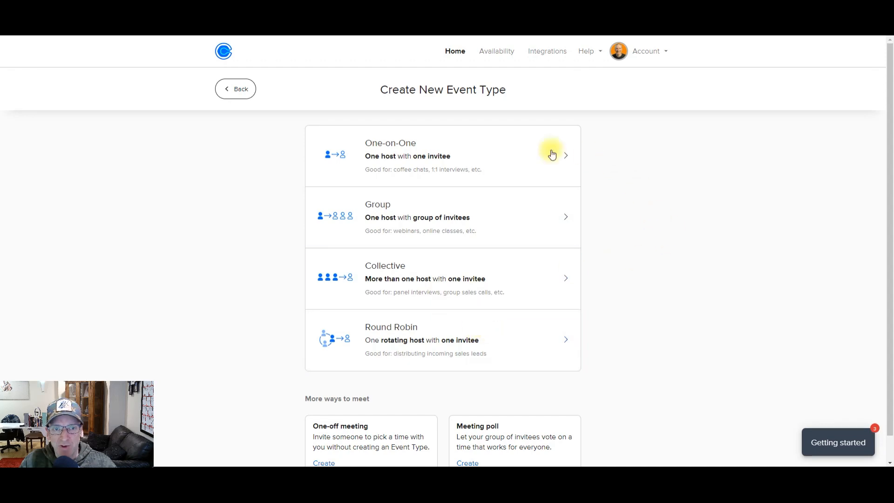
# Step: Create a One-on-One event type and name it "one on one"
pyautogui.click(538, 160)
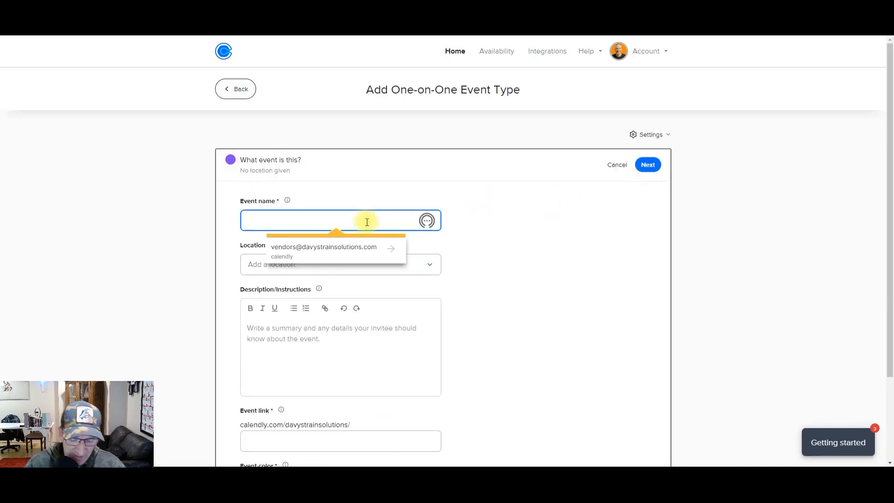
pyautogui.write('one ')
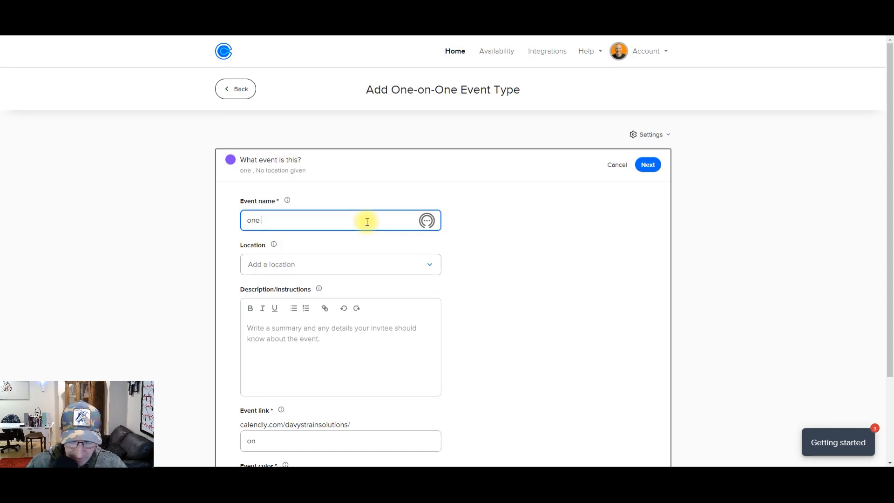
pyautogui.write('on one')
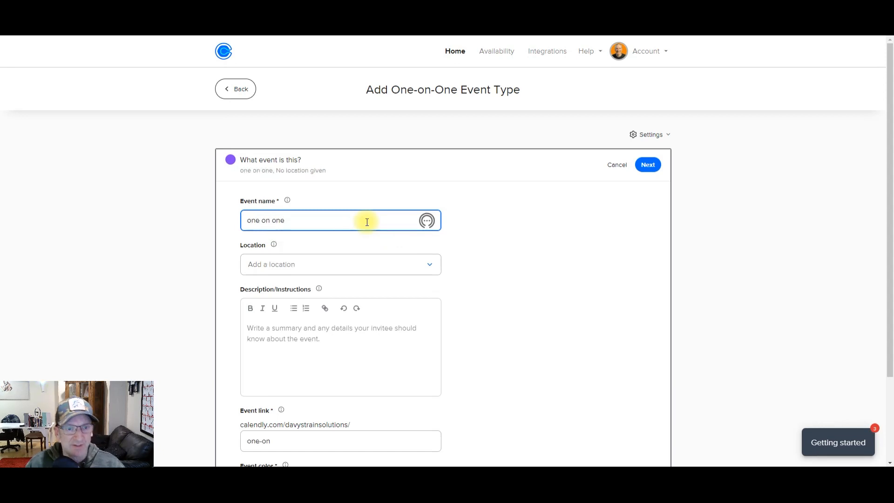
# Step: Set Zoom as the event's location
pyautogui.click(429, 264)
pyautogui.scroll(-2, 385, 350)
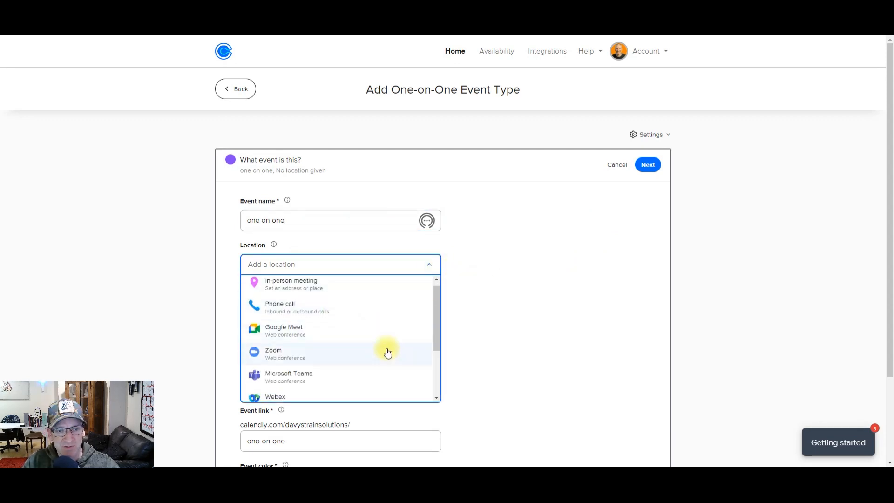
pyautogui.scroll(1, 386, 352)
pyautogui.scroll(-1, 388, 352)
pyautogui.scroll(3, 388, 353)
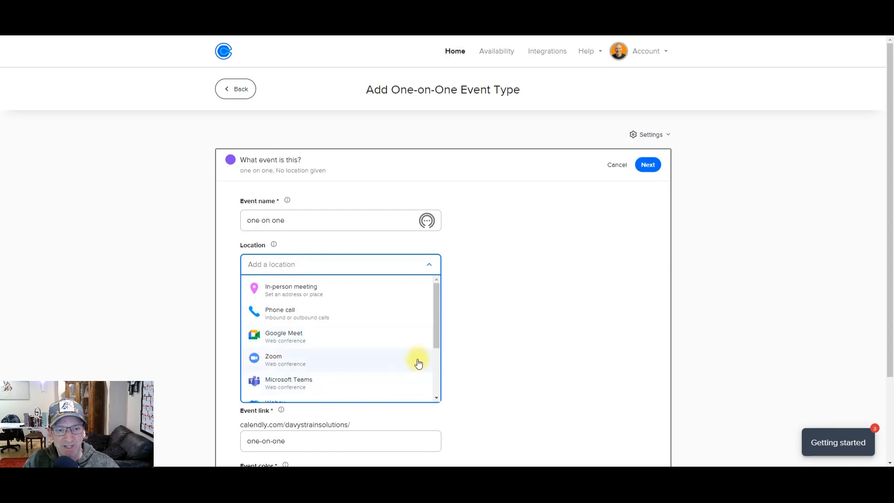
pyautogui.click(289, 362)
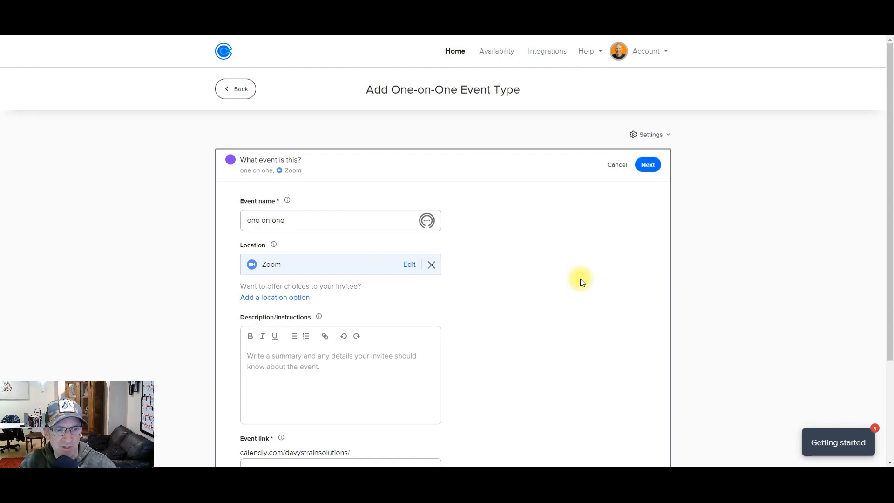
# Step: Check the event link and color, then save the event details and continue to the booking settings
pyautogui.scroll(-1, 579, 277)
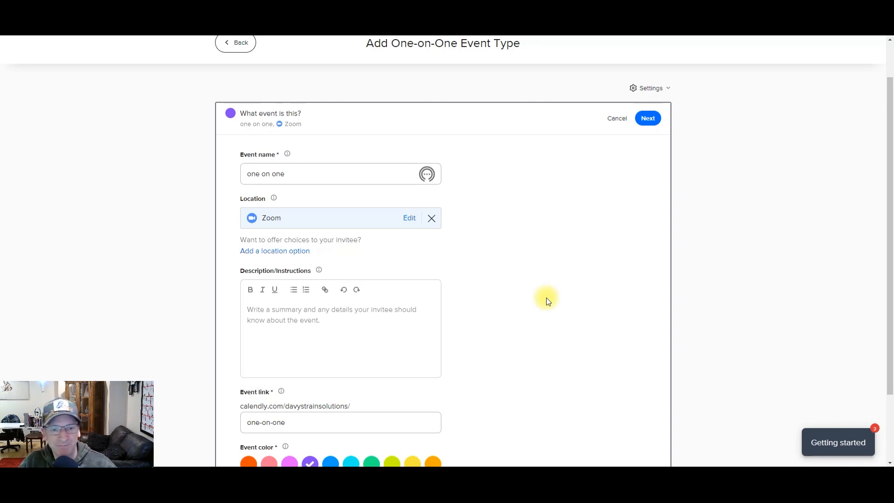
pyautogui.scroll(-2, 515, 298)
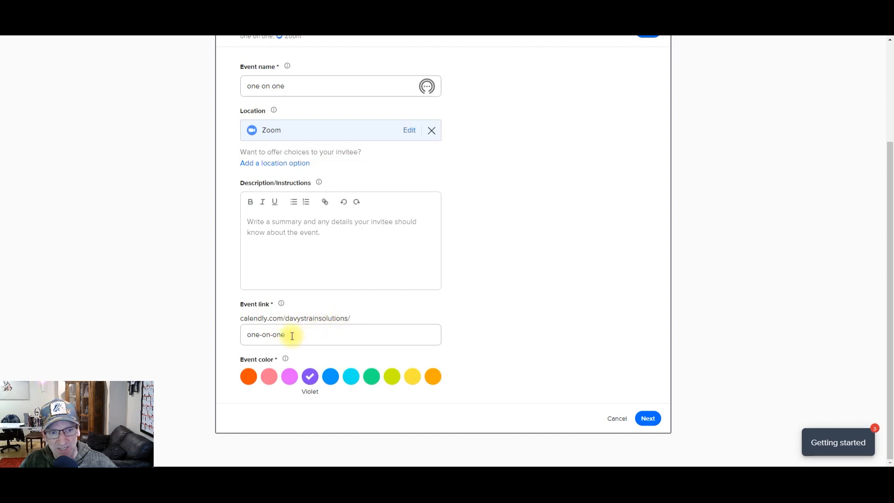
pyautogui.moveTo(294, 319); pyautogui.dragTo(341, 320)
pyautogui.click(496, 311)
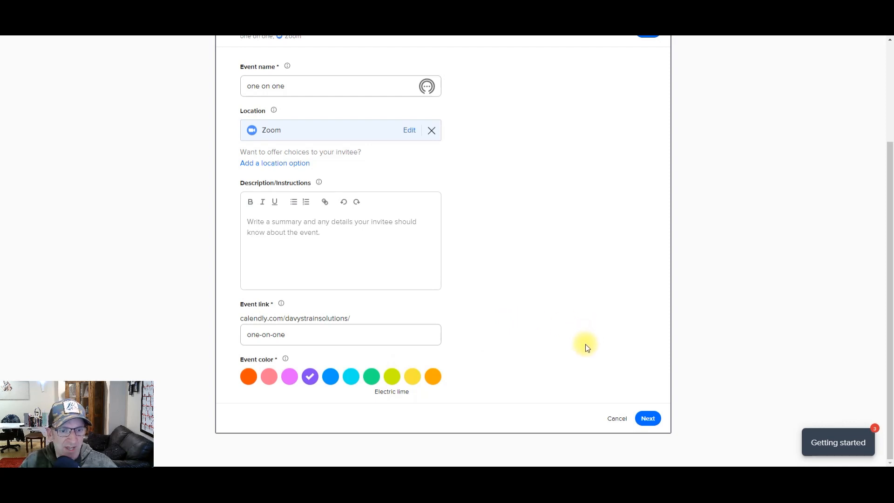
pyautogui.click(648, 418)
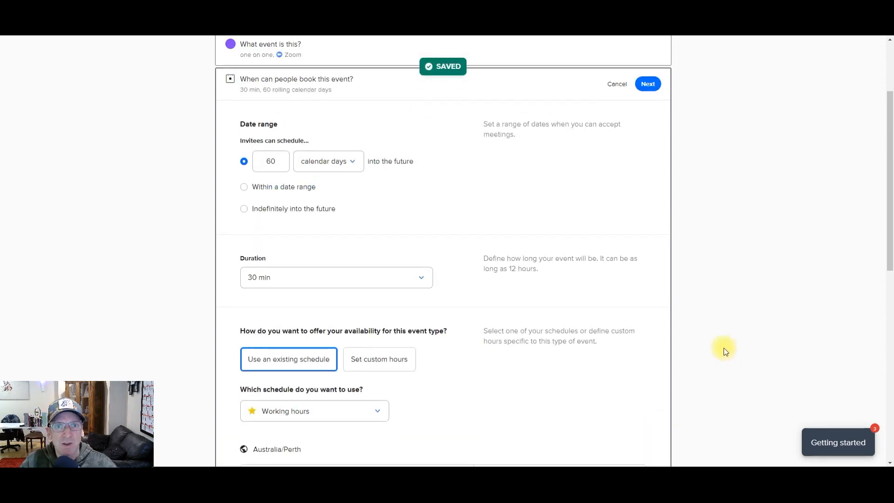
# Step: Keep the event duration at 30 min and switch its availability to custom hours
pyautogui.scroll(2, 724, 348)
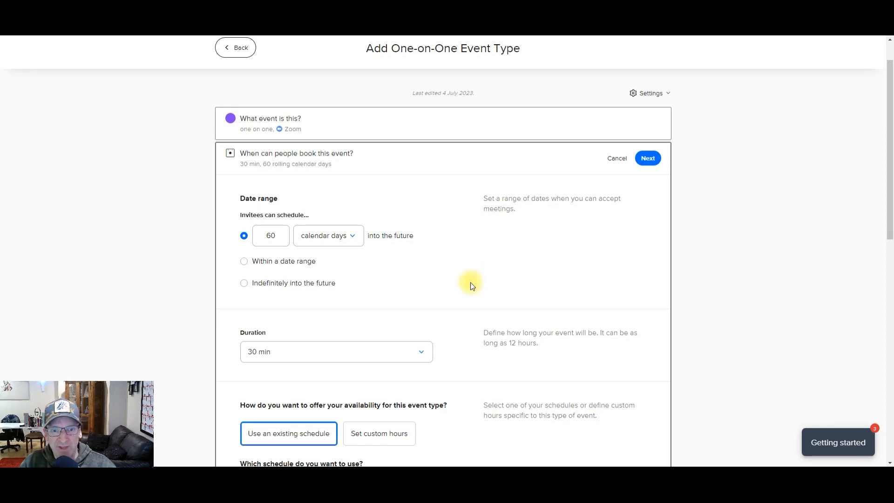
pyautogui.scroll(-2, 504, 253)
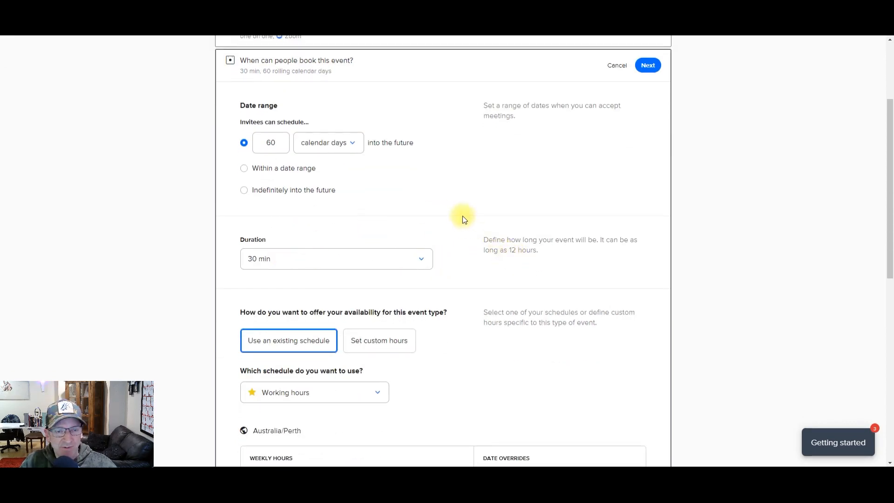
pyautogui.click(426, 260)
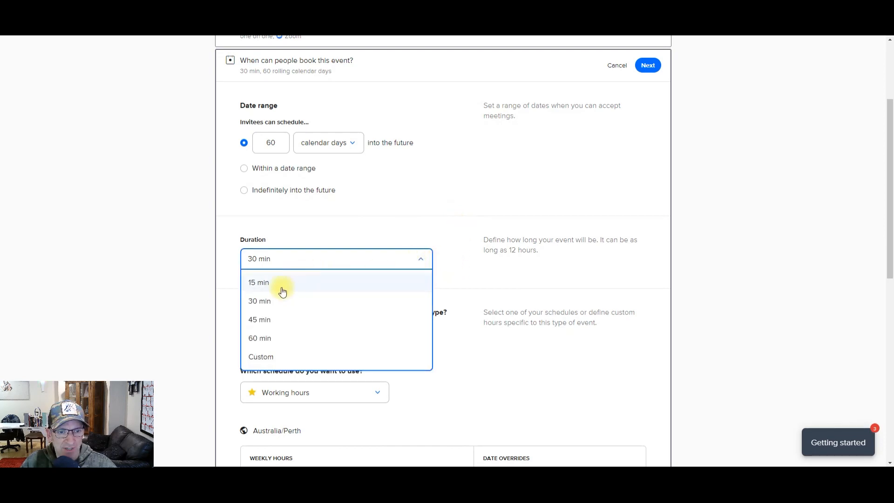
pyautogui.click(468, 194)
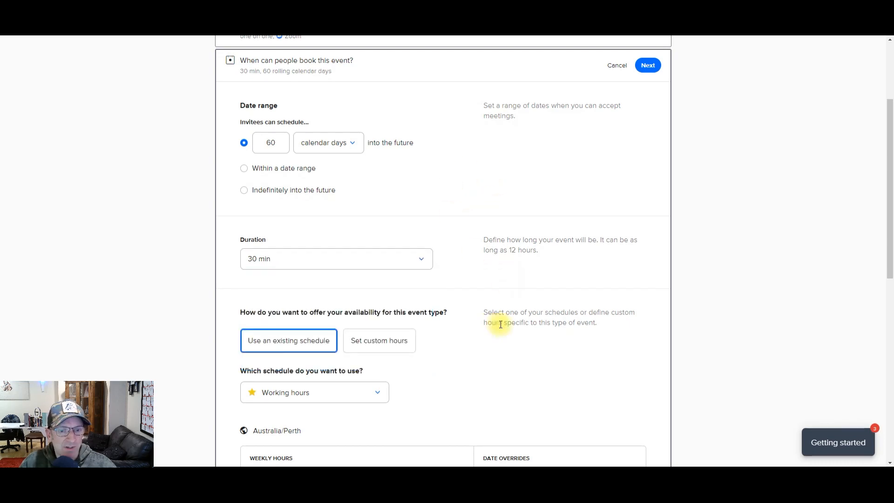
pyautogui.scroll(-3, 522, 351)
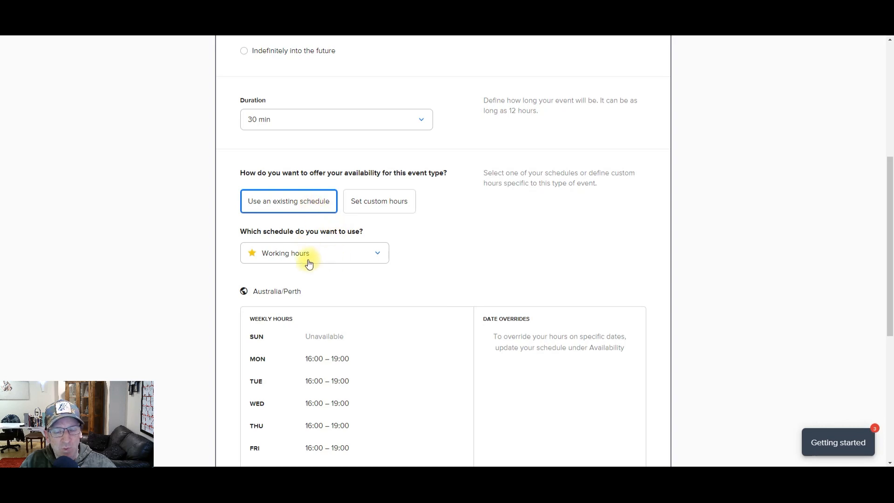
pyautogui.click(391, 208)
pyautogui.scroll(-3, 389, 293)
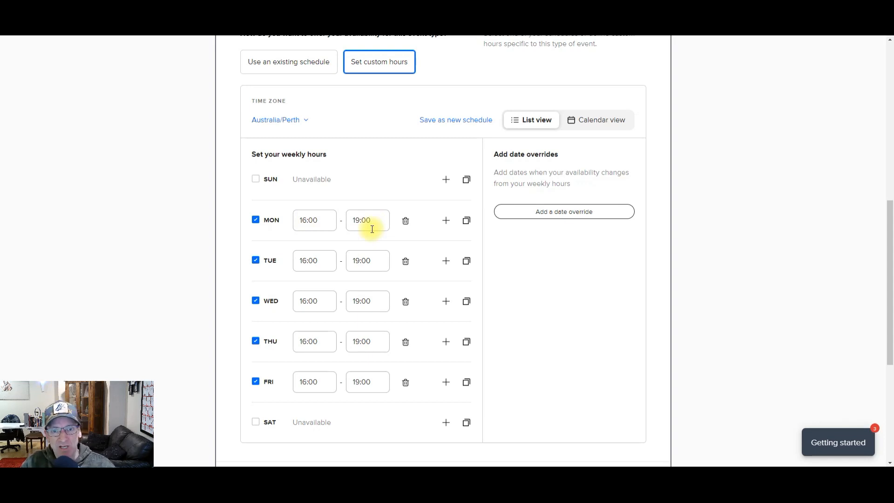
# Step: Add a 15 min buffer after the event and save the booking settings
pyautogui.scroll(-1, 559, 320)
pyautogui.scroll(-5, 558, 319)
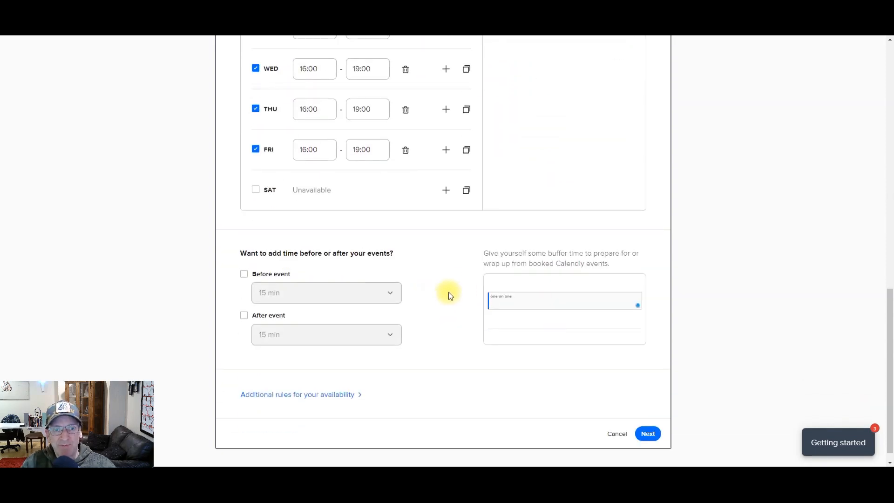
pyautogui.click(244, 315)
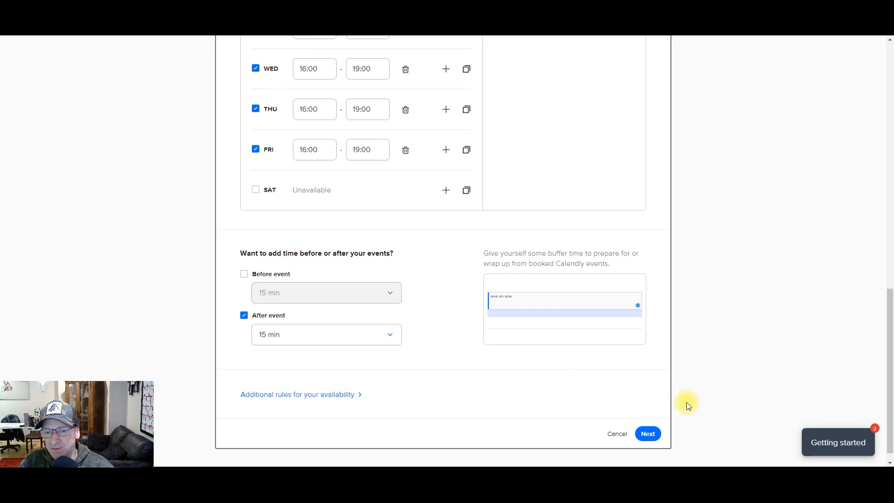
pyautogui.click(649, 434)
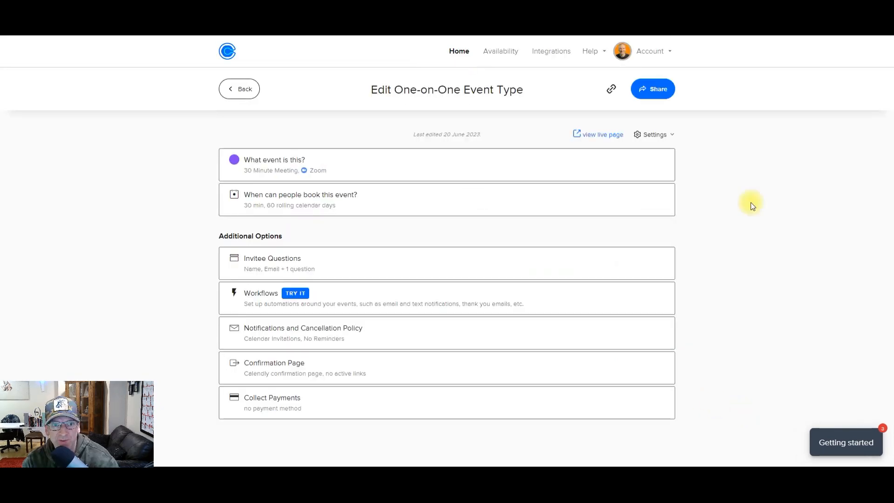
# Step: Change the name input in the 30 Minute Meeting's invitee questions to First Name, Last Name
pyautogui.click(389, 267)
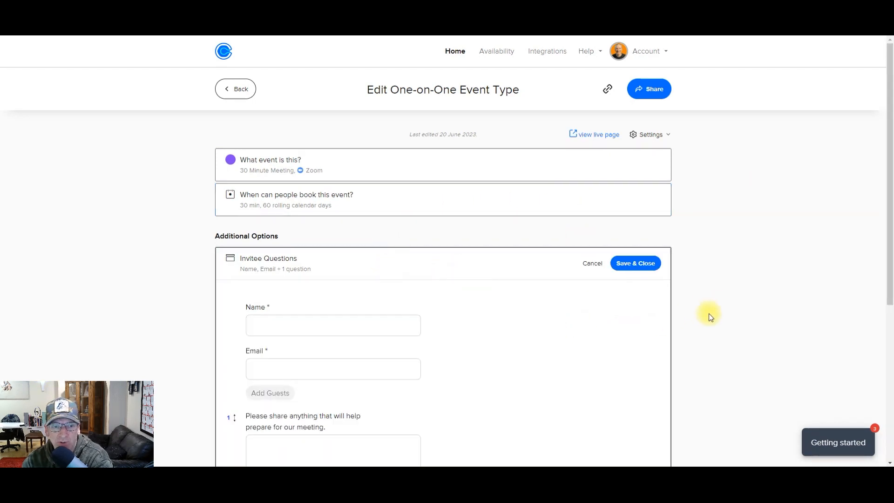
pyautogui.scroll(-2, 573, 311)
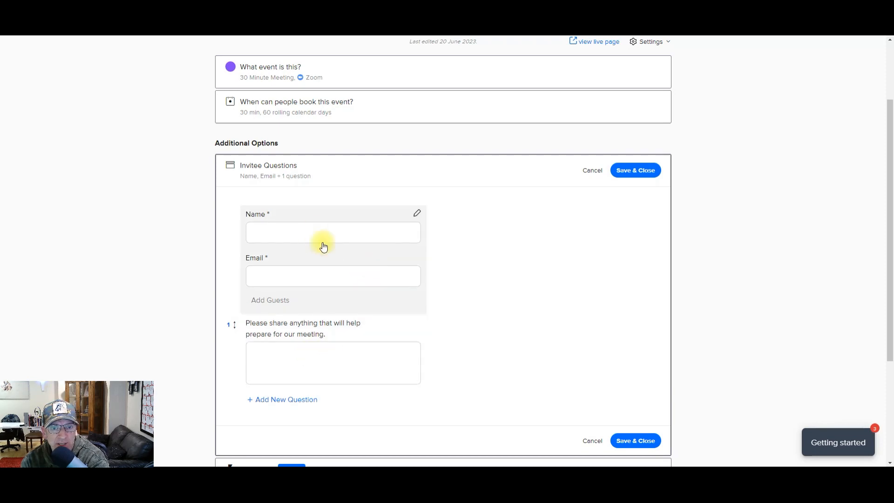
pyautogui.click(417, 213)
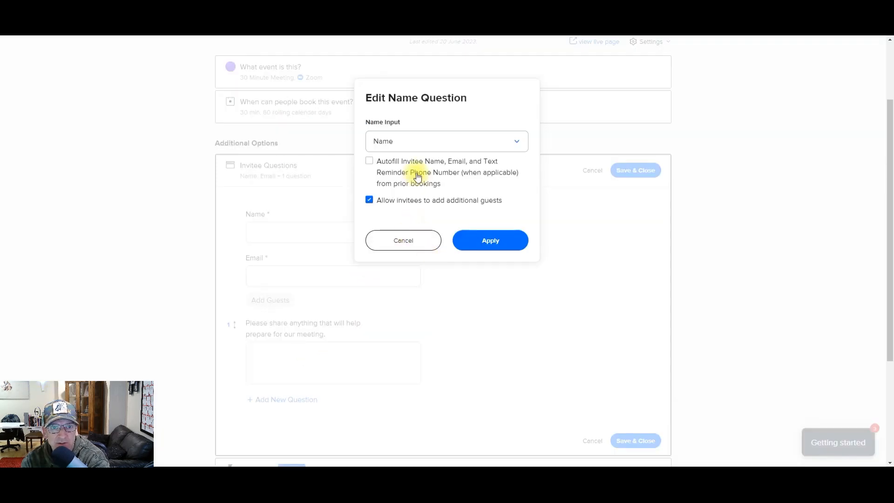
pyautogui.click(508, 147)
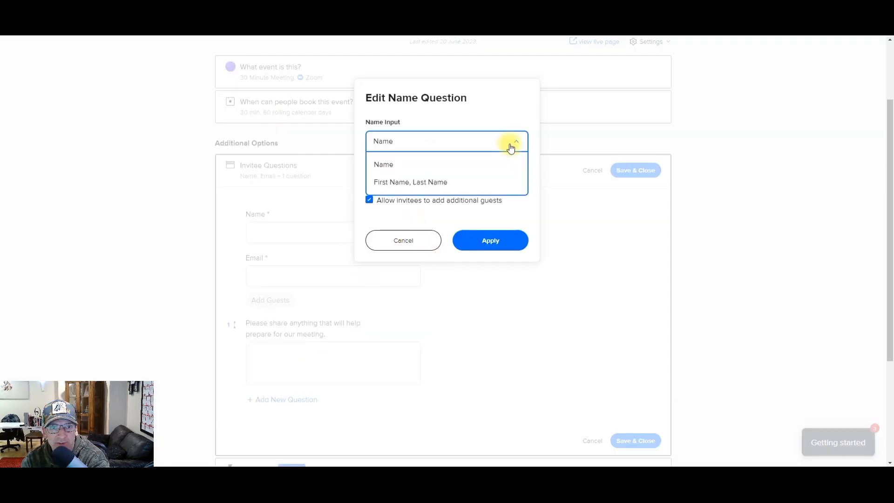
pyautogui.click(447, 183)
pyautogui.click(486, 239)
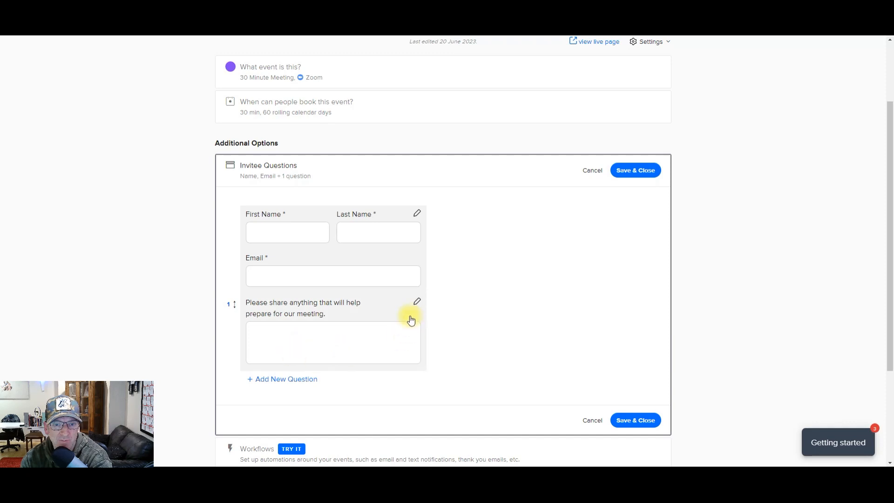
# Step: Keep the Multiple Lines answer type for the meeting preparation question and save the invitee questions
pyautogui.click(417, 302)
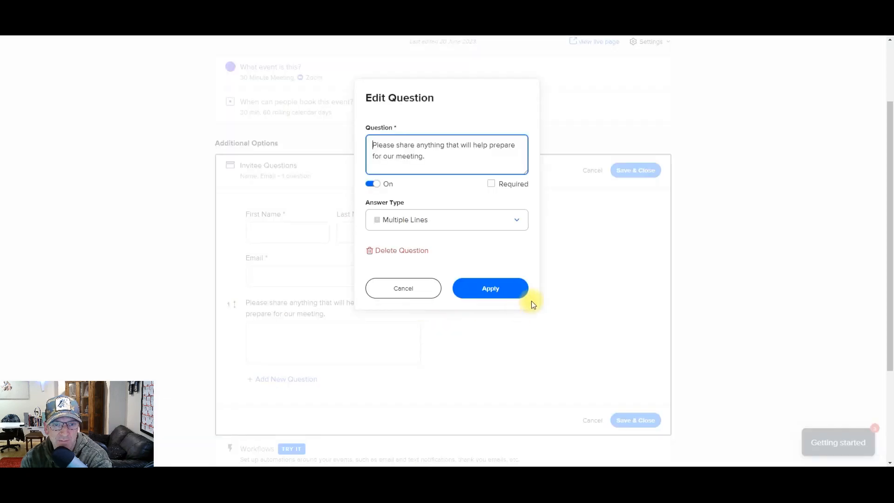
pyautogui.click(518, 222)
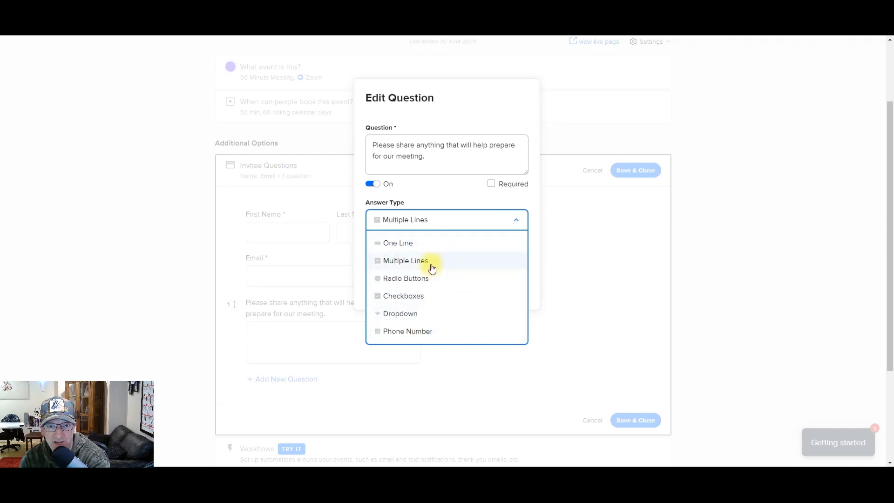
pyautogui.click(577, 224)
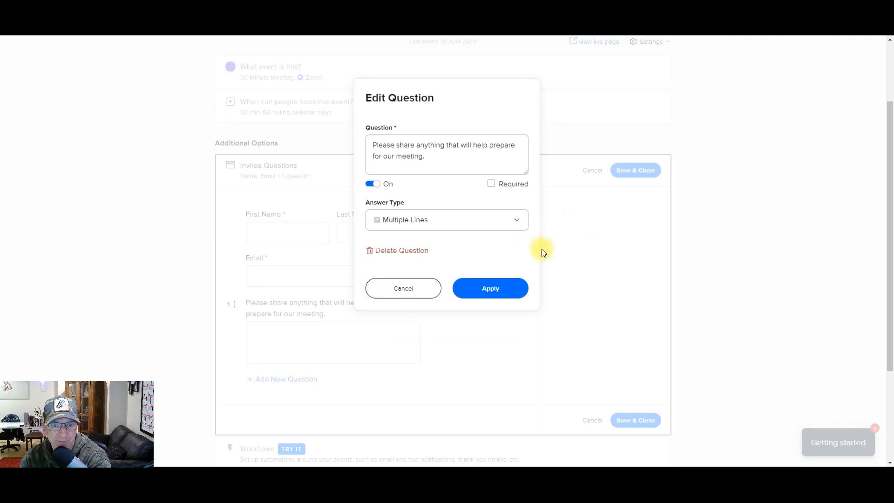
pyautogui.click(498, 289)
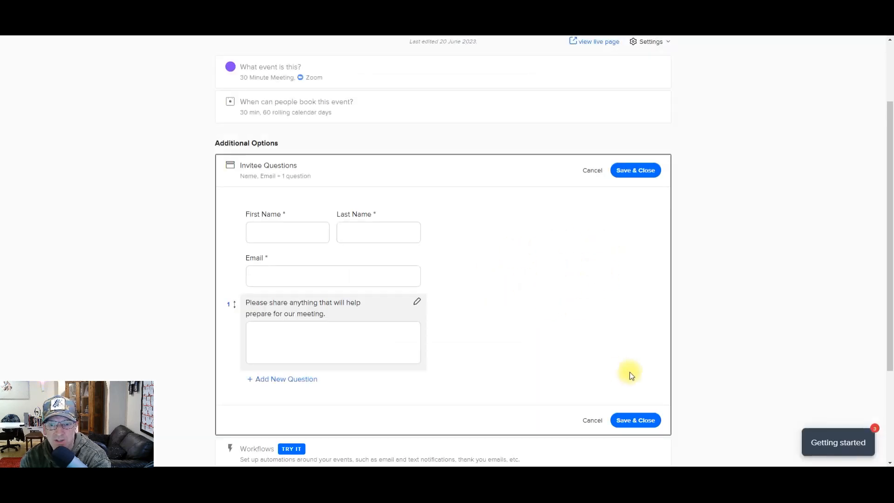
pyautogui.click(635, 420)
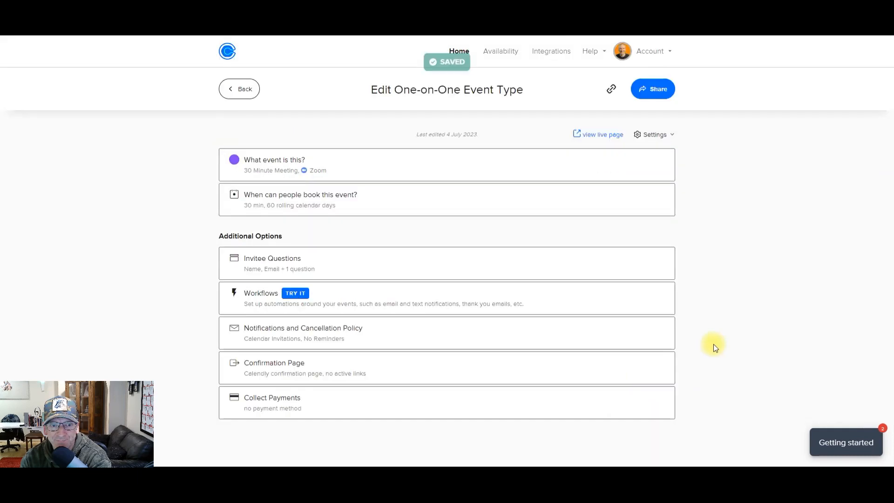
# Step: Review the calendar invitation, reminder and follow-up options under Notifications and Cancellation Policy, then save and close them
pyautogui.click(424, 334)
pyautogui.scroll(-2, 662, 355)
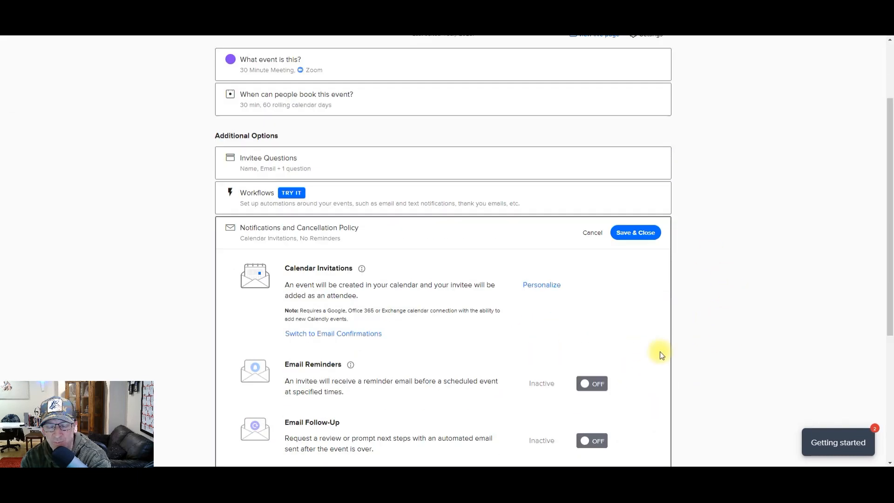
pyautogui.scroll(-1, 698, 330)
pyautogui.scroll(-2, 731, 308)
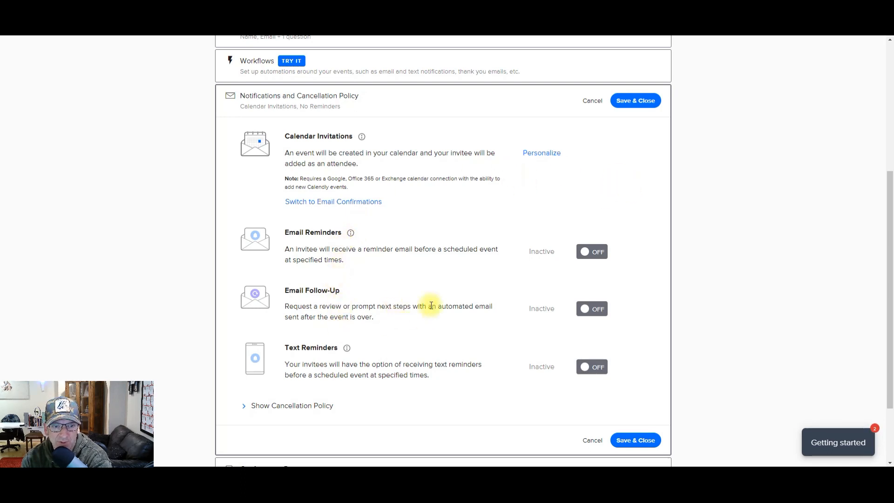
pyautogui.click(646, 102)
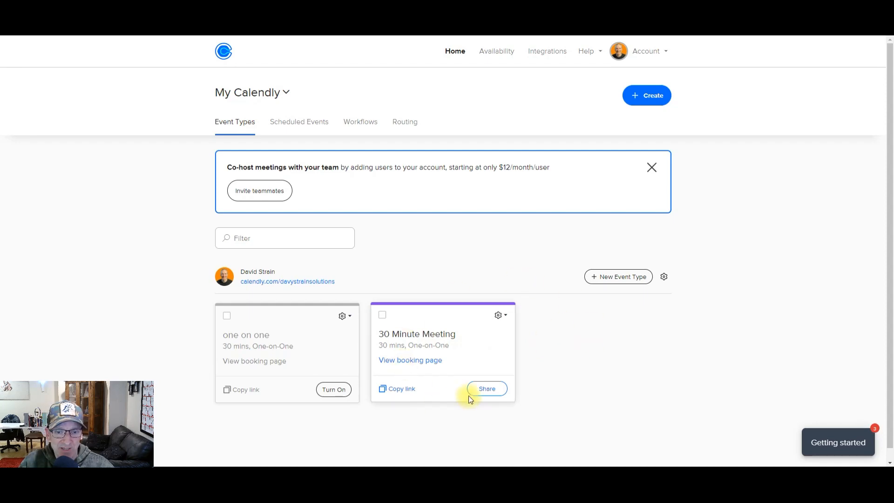
# Step: Open the 30 Minute Meeting's copied booking link in the browser and show the available times for Wednesday, July 5
pyautogui.click(403, 389)
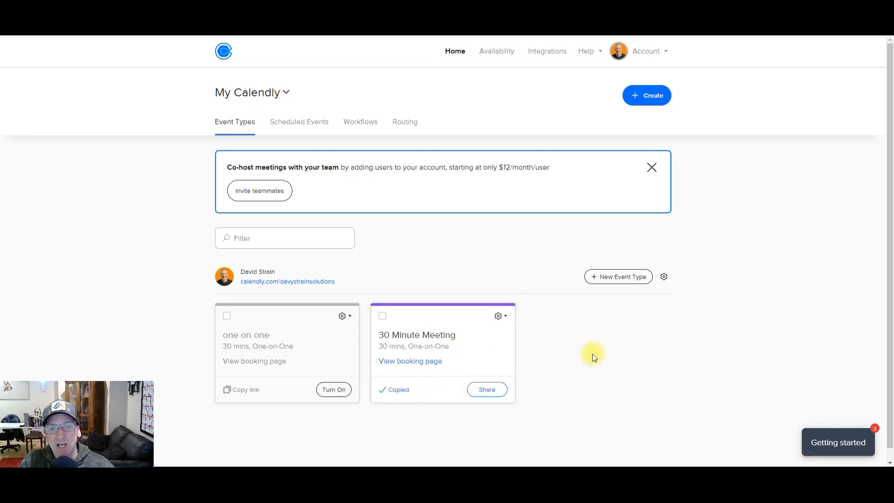
pyautogui.click(191, 2)
pyautogui.rightClick(183, 13)
pyautogui.click(229, 84)
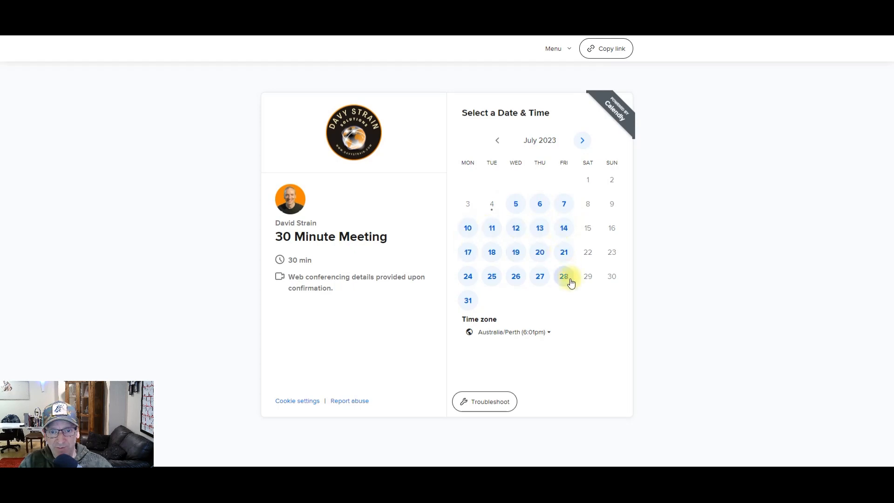
pyautogui.click(517, 205)
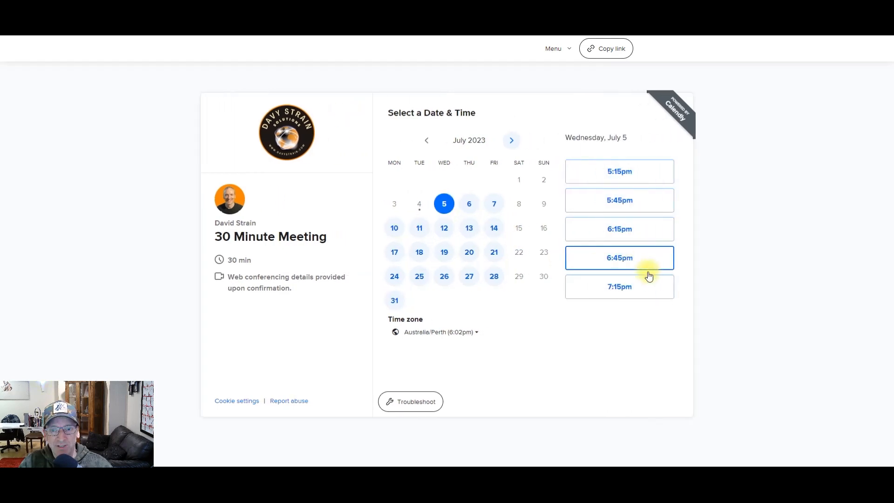